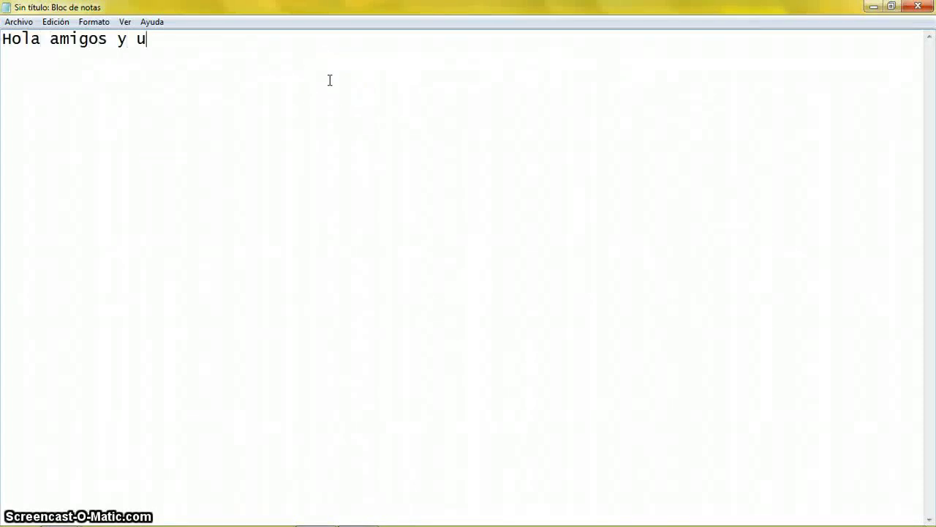
text(suarios de www.superandroide.com hoy)
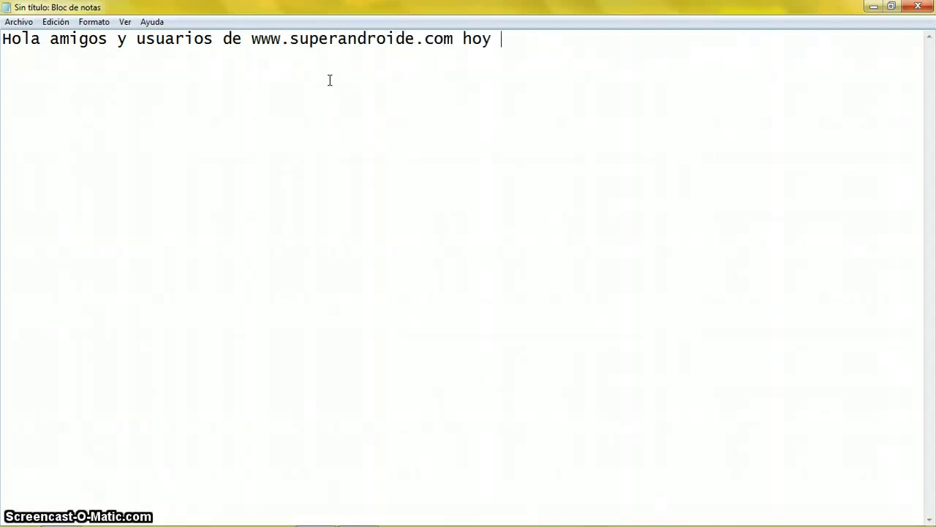
text(les voy a enseñar como )
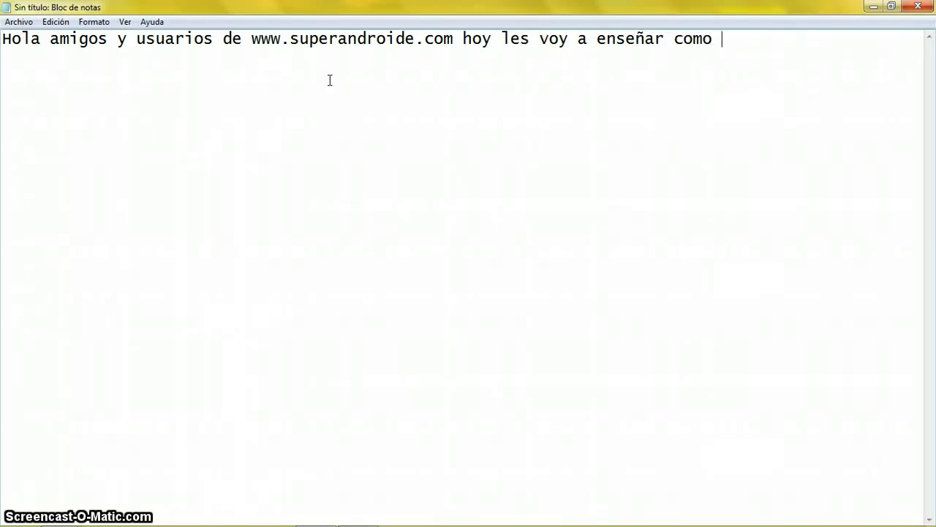
text(descargar gratis de shareflare ya q)
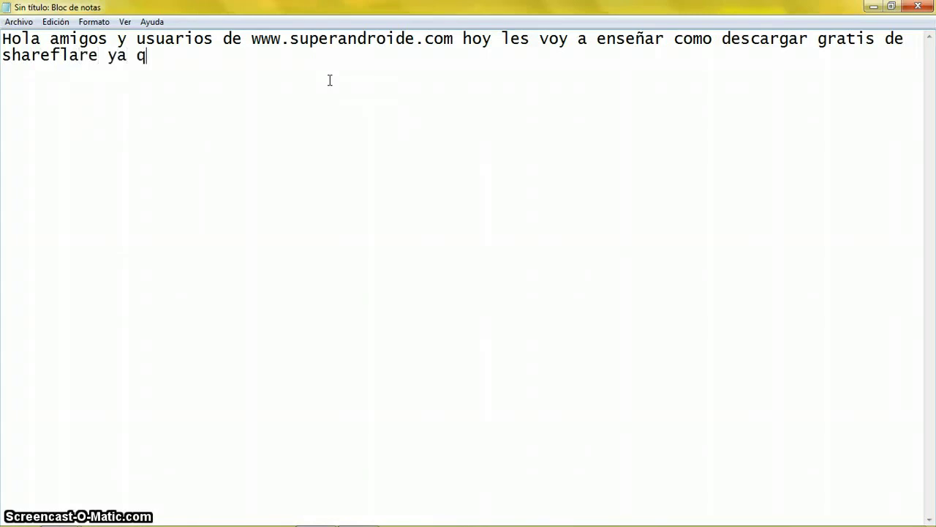
text(ue no)
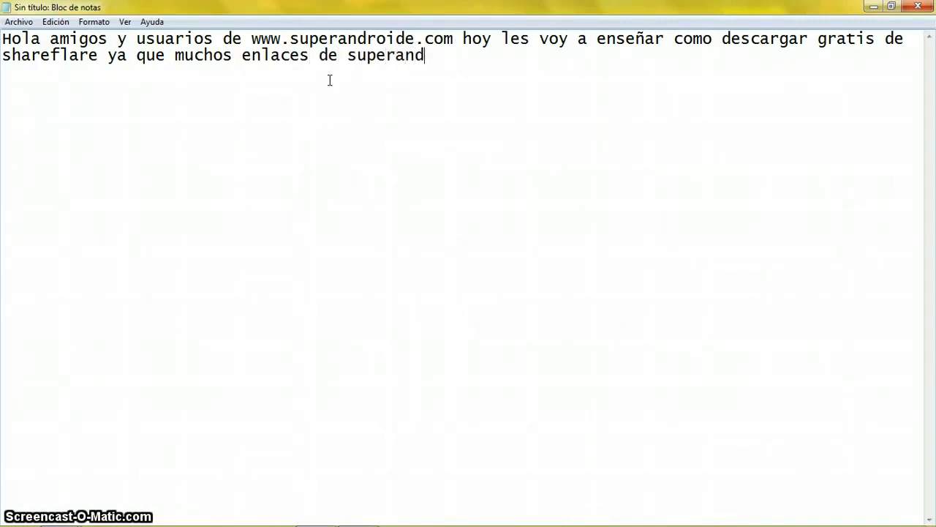
text(roide son de s)
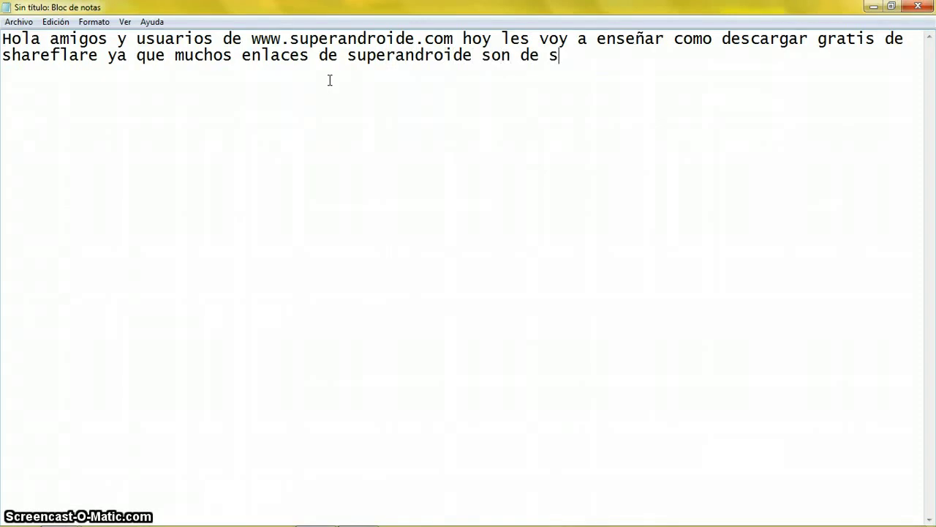
text(hareflare. Vamos a ver)
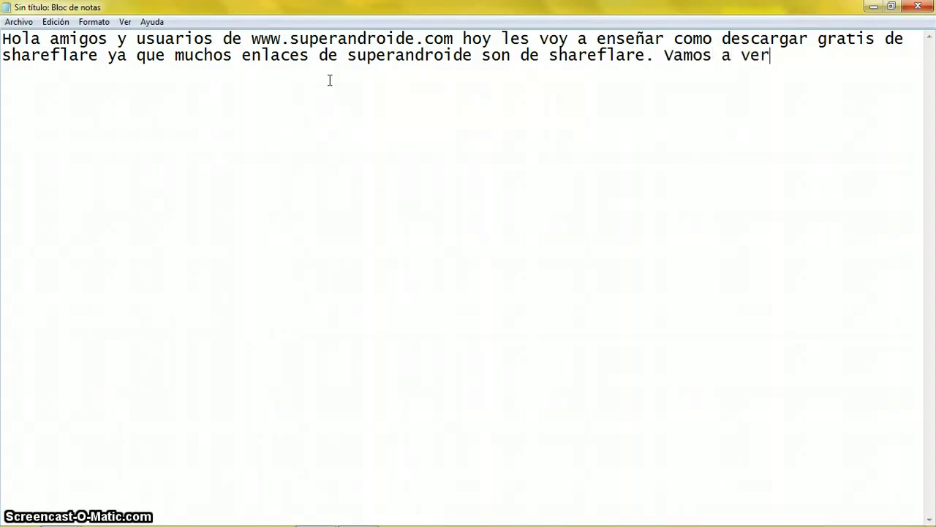
text( como desca)
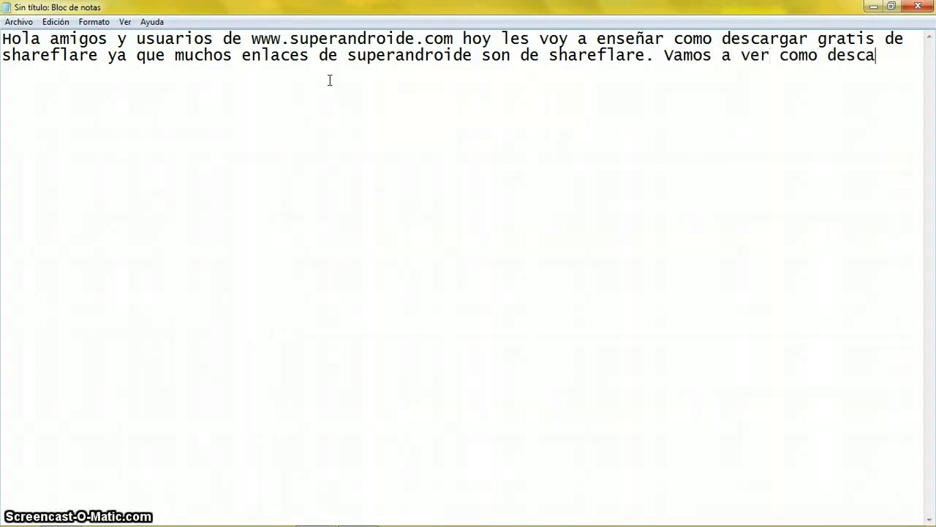
text(r:)
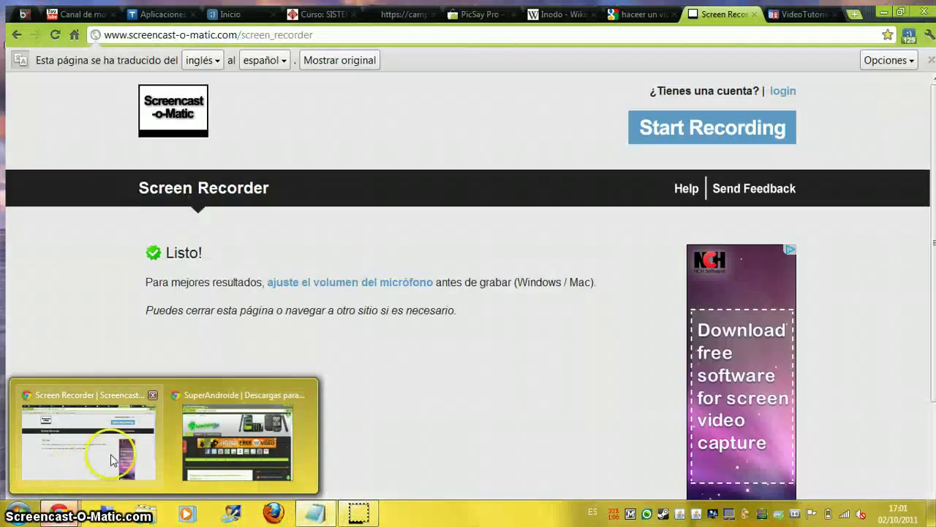
Step: Maximize Chrome, Google sharflare.net in a new tab, and return to the SuperAndroide tab
mouse_move(60, 514)
click(223, 435)
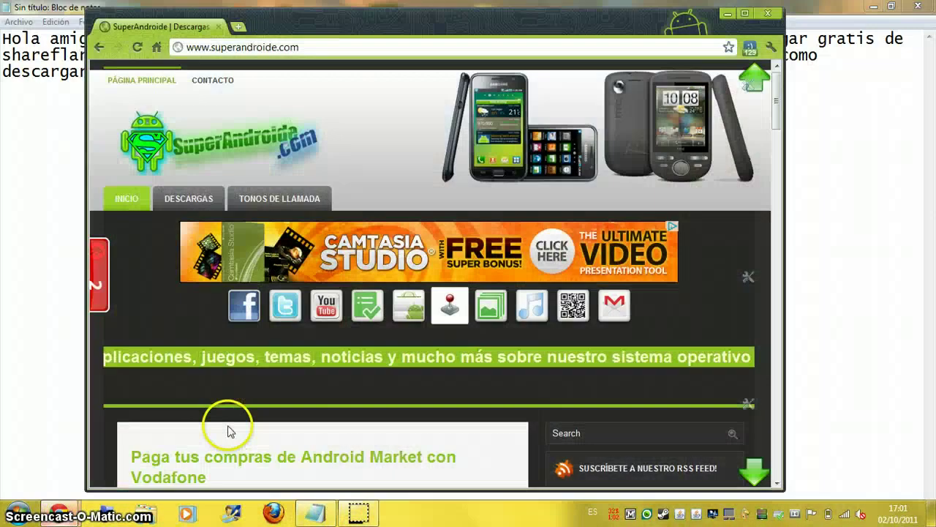
double_click(293, 16)
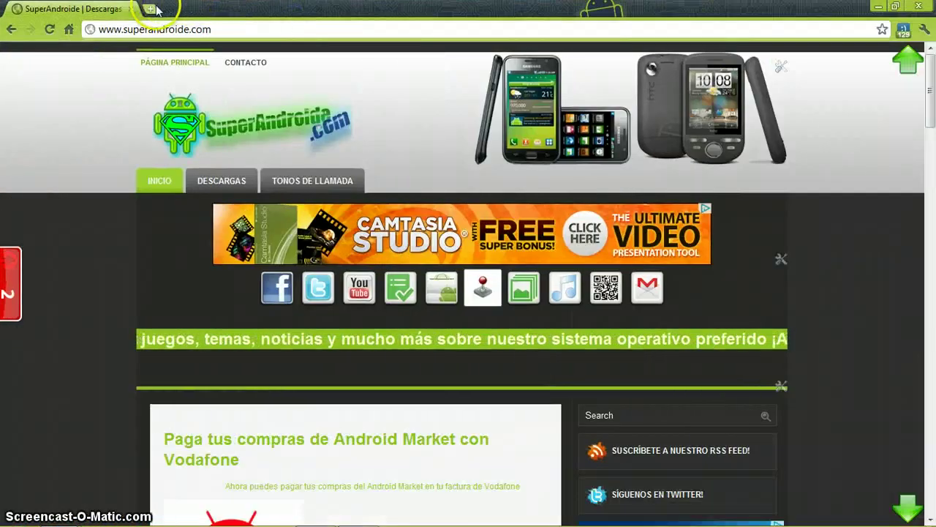
click(151, 8)
text(sha)
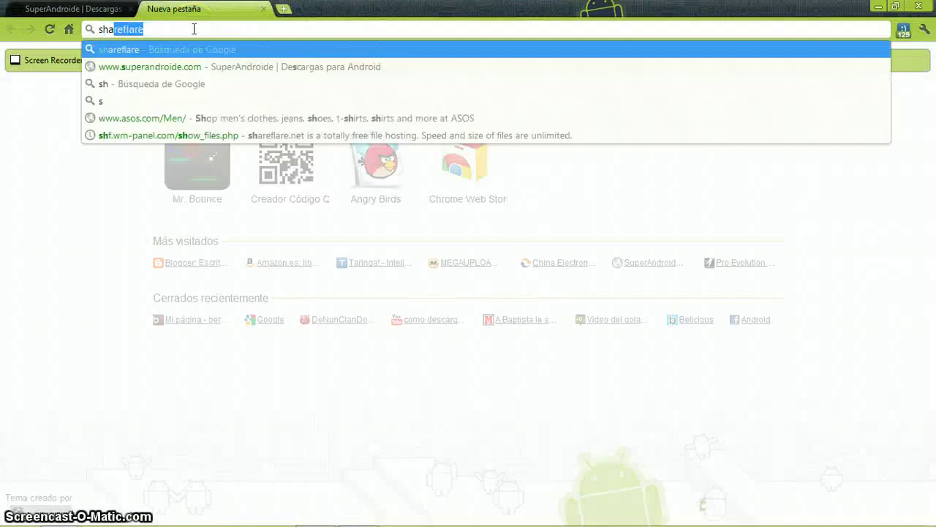
text(rfl)
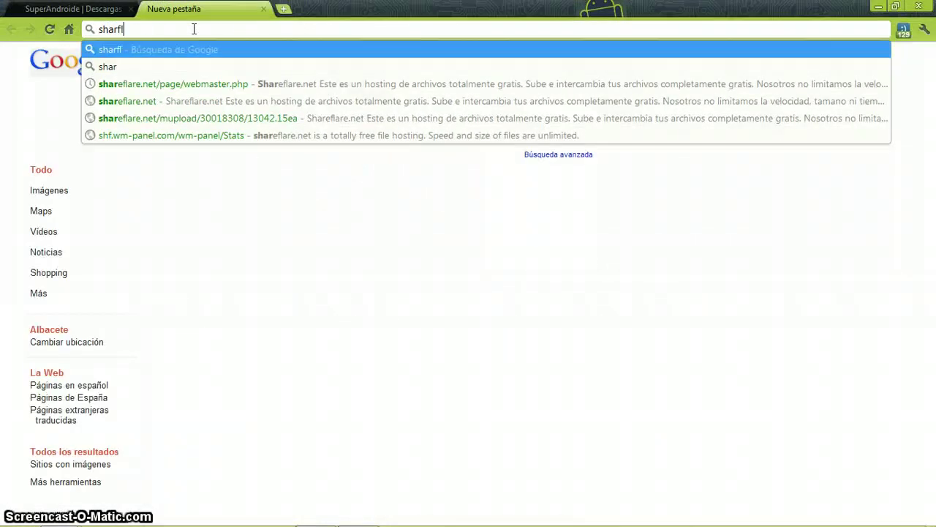
text(are)
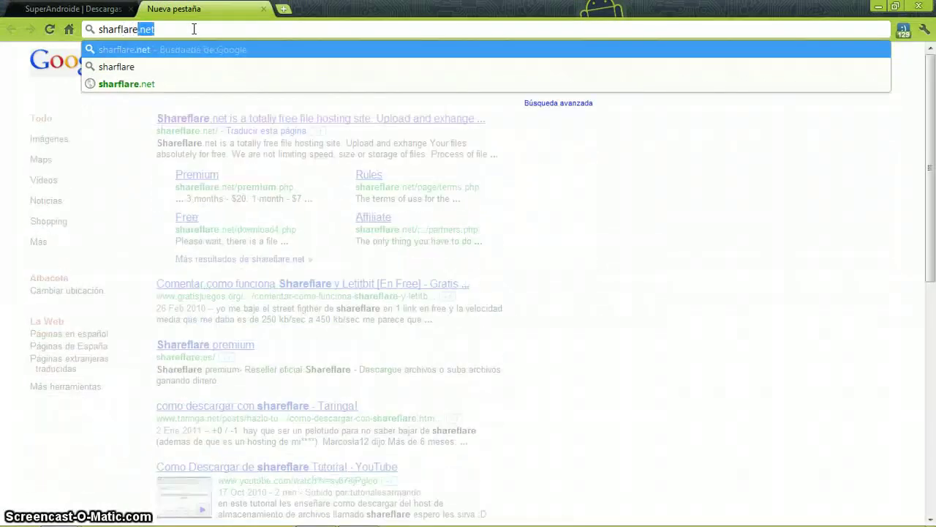
key(Return)
key(ctrl+Tab)
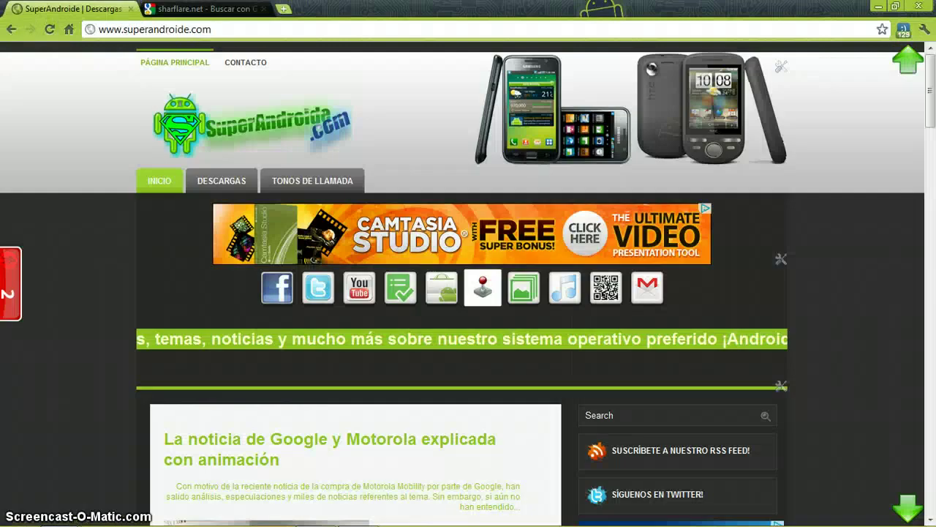
scroll(315, 230, down, 3)
scroll(324, 239, down, 2)
Step: Open the Fruit Ninja post and follow its Descargar link to the 10.21 Mb Shareflare page
click(324, 234)
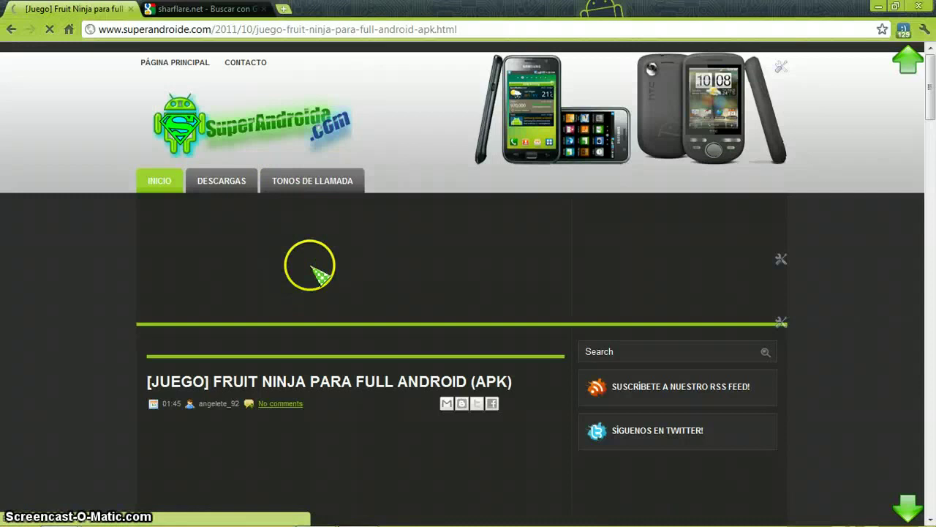
scroll(322, 267, down, 1)
scroll(338, 269, down, 4)
scroll(339, 269, down, 5)
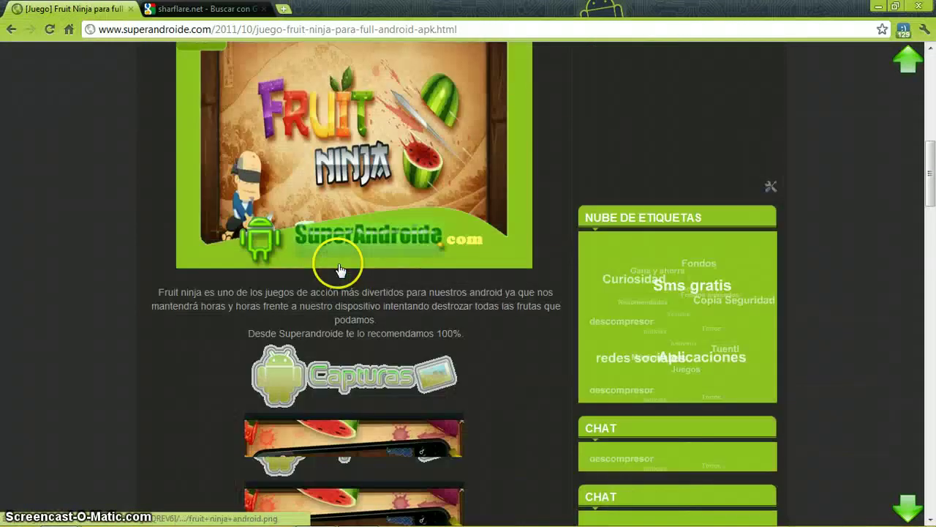
scroll(340, 269, down, 5)
scroll(340, 269, down, 1)
scroll(340, 269, down, 3)
scroll(339, 270, down, 5)
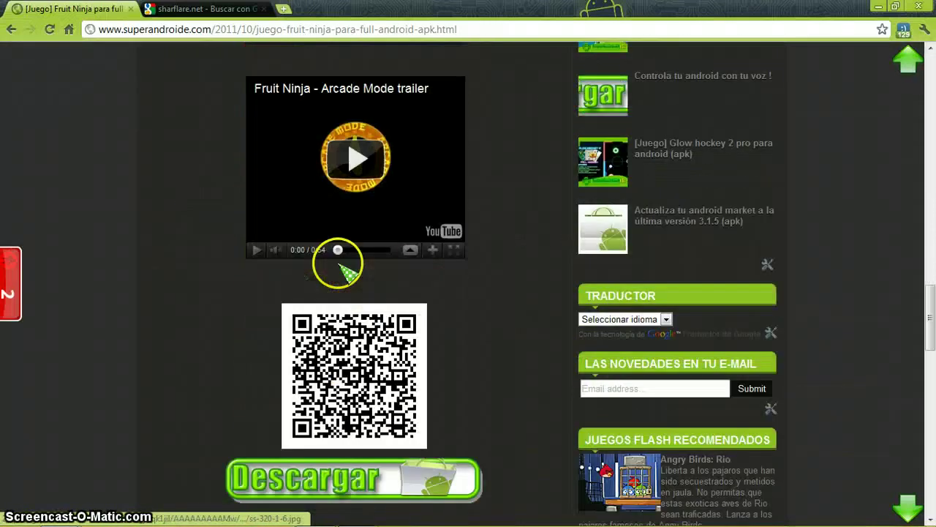
scroll(339, 270, down, 3)
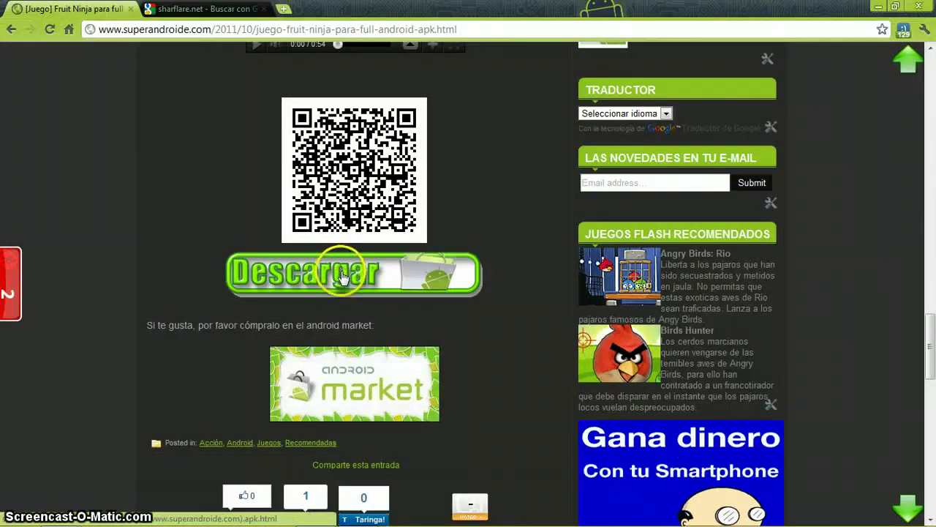
click(341, 276)
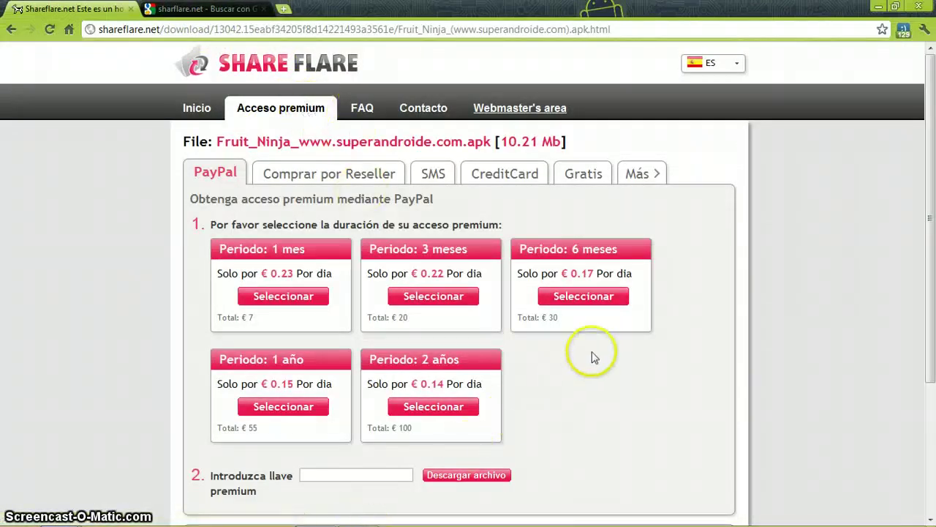
Step: Choose Shareflare's Gratis download option for Fruit_Ninja apk, then bring Notepad forward
click(588, 178)
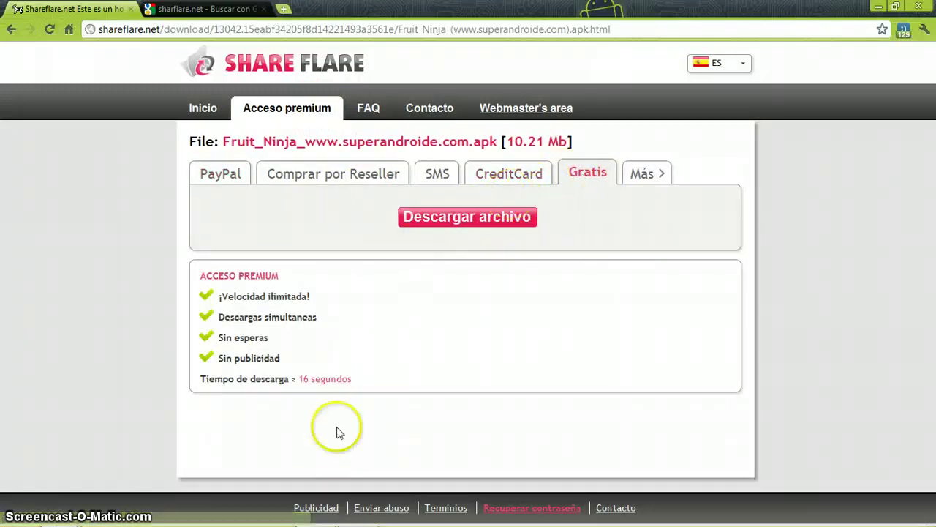
mouse_move(337, 523)
click(316, 514)
text(descargar:Vamos a la pes)
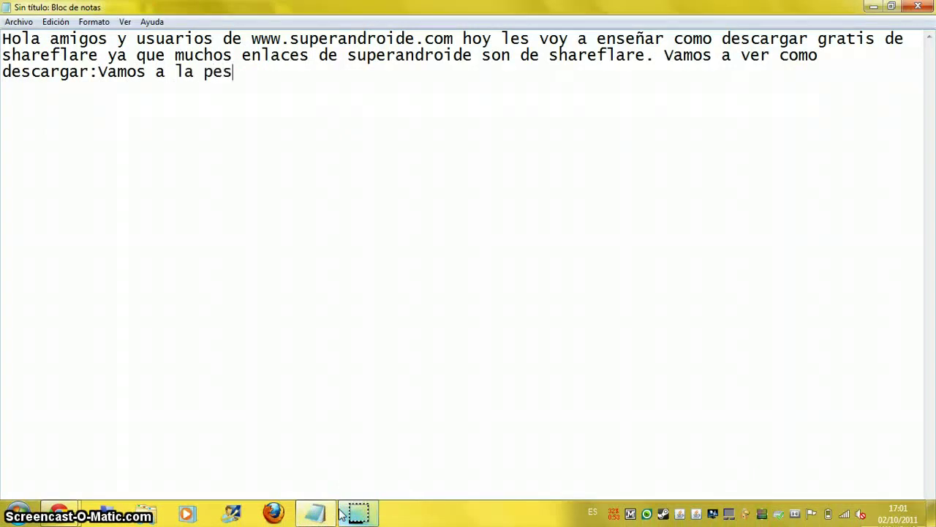
text(taña gratis y le damos a)
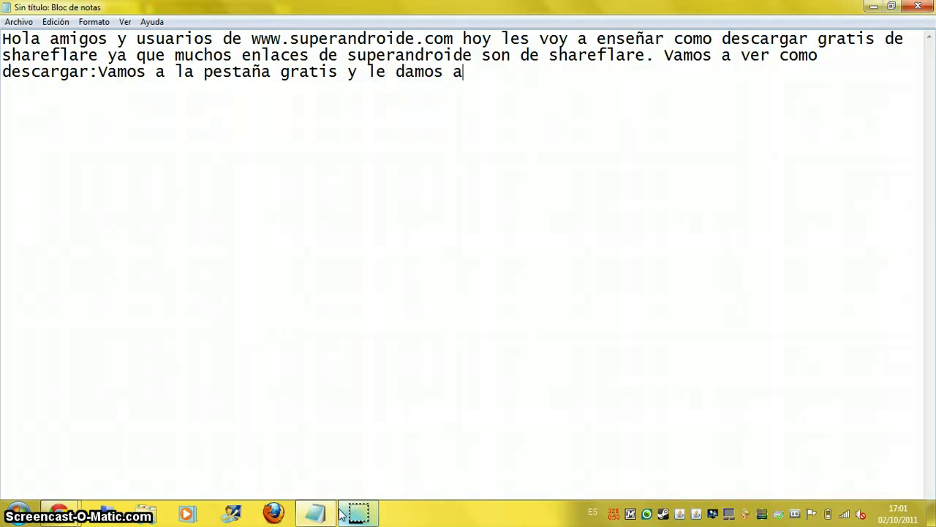
text( descargar archivo)
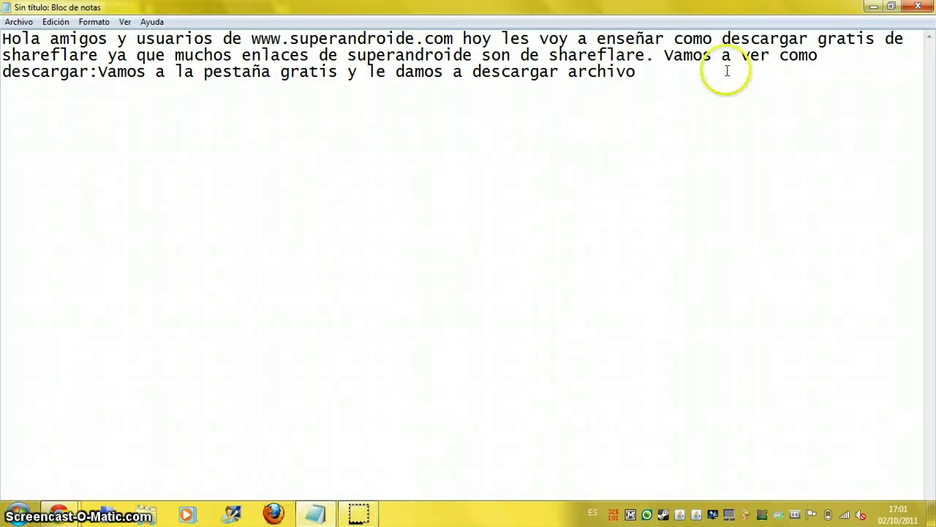
text(.)
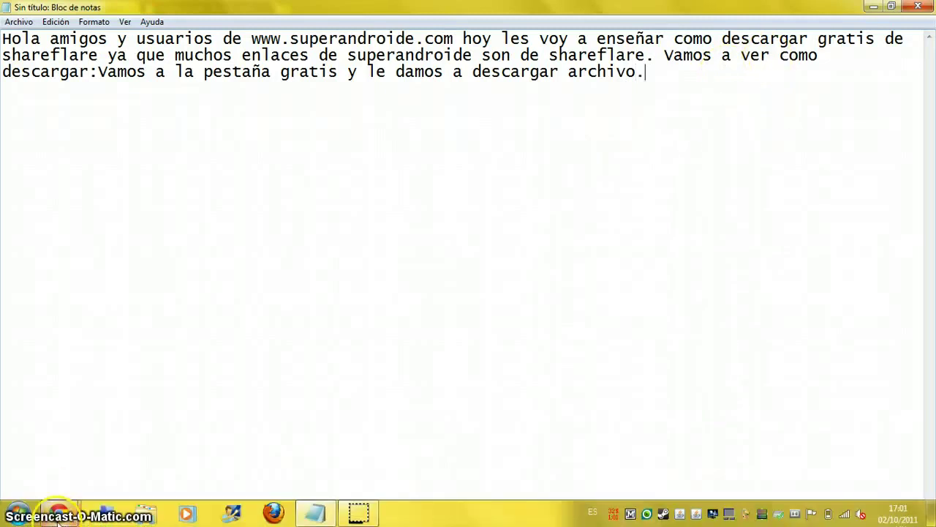
Step: Start the Shareflare free download countdown and note 'Esperamos el tiempo que nos indica.'
mouse_move(60, 513)
click(106, 464)
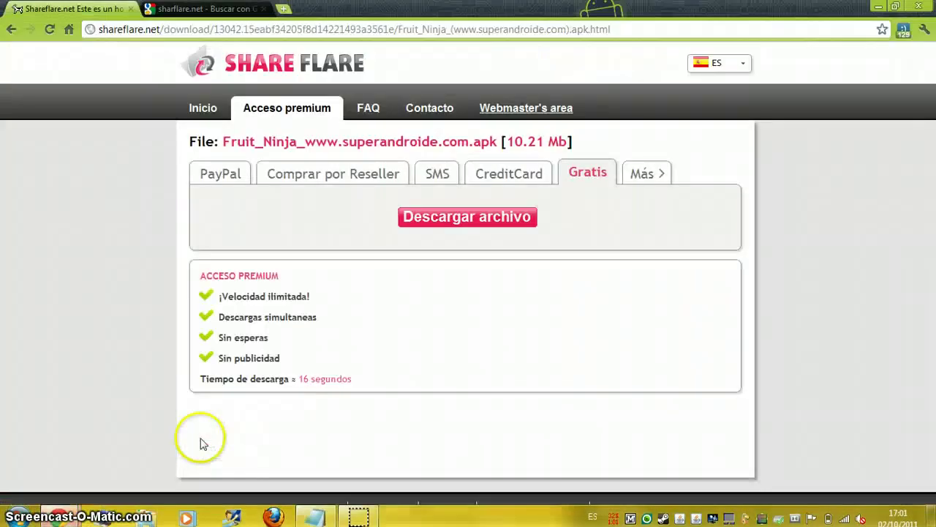
click(476, 217)
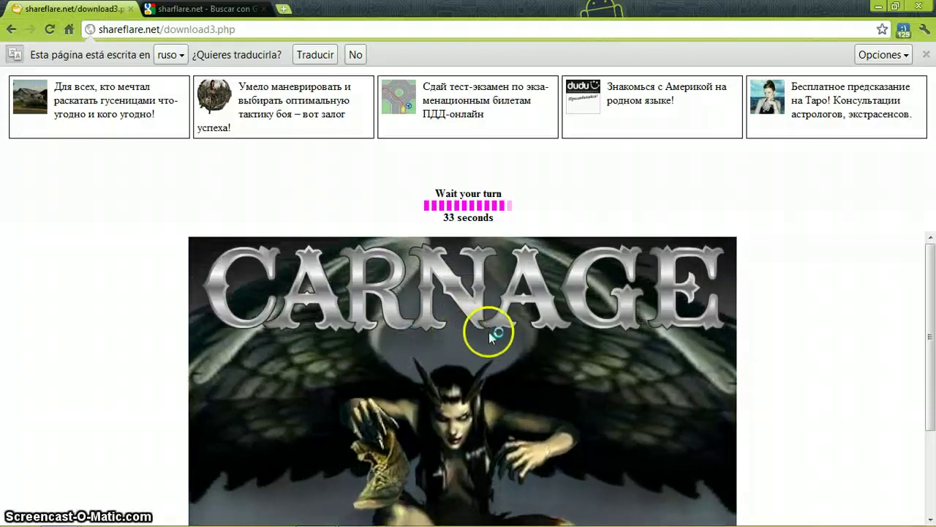
click(319, 513)
text(Esperamos el tiempo)
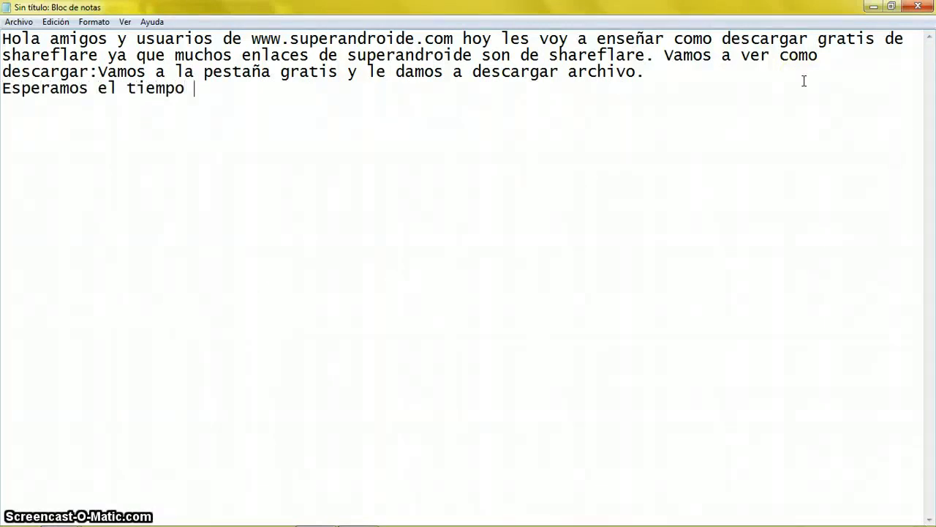
text(que nos indica.)
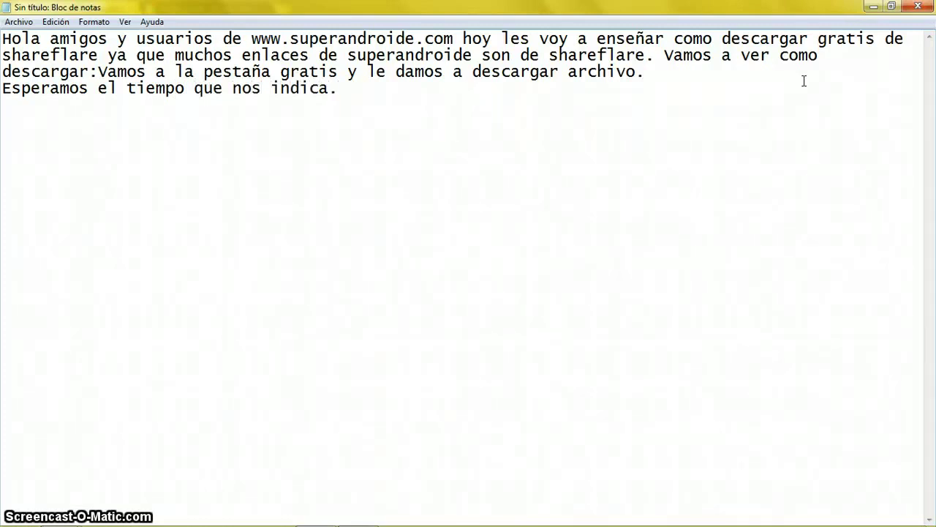
click(76, 517)
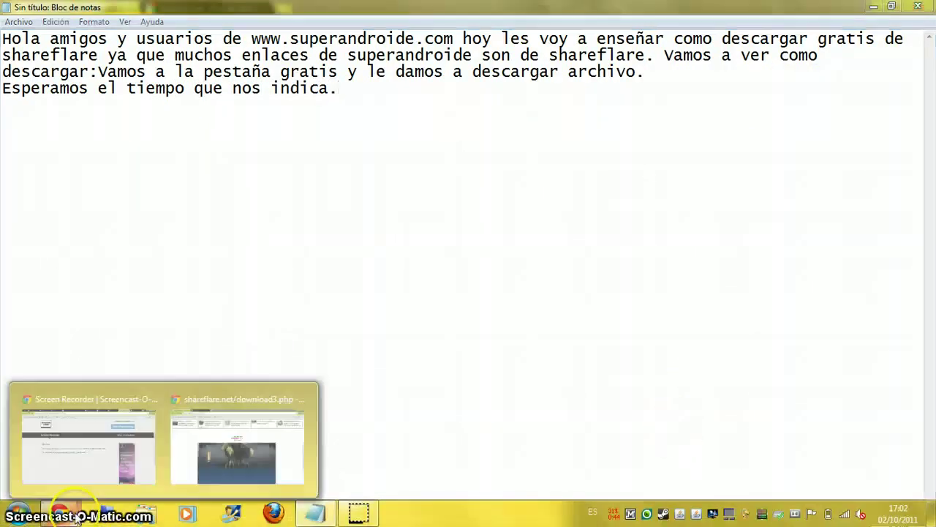
Step: After the countdown, close the sharflare.net search tab and follow 'Your link to file download'
click(245, 417)
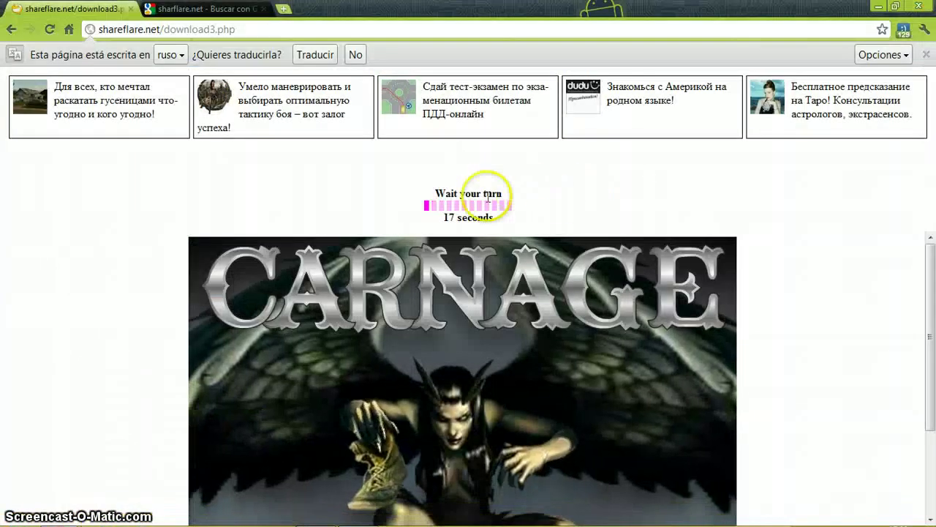
scroll(930, 333, down, 3)
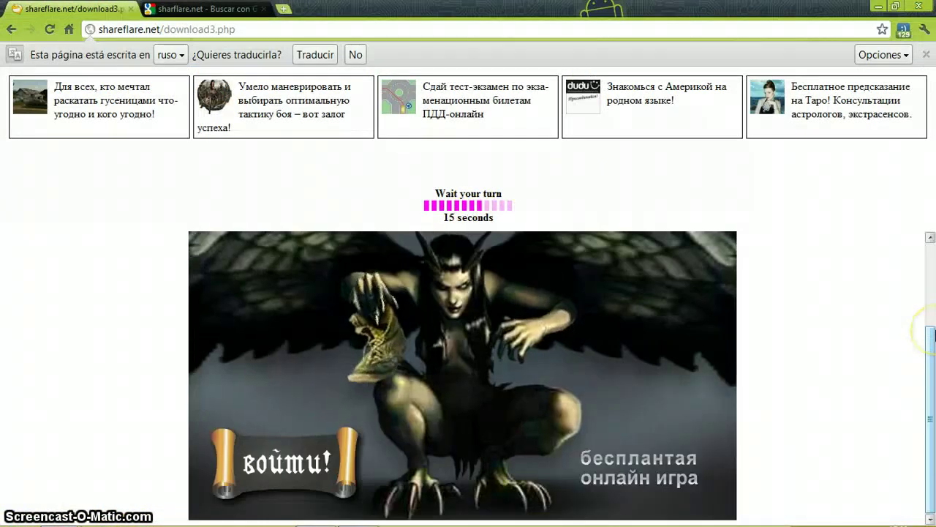
scroll(930, 332, up, 3)
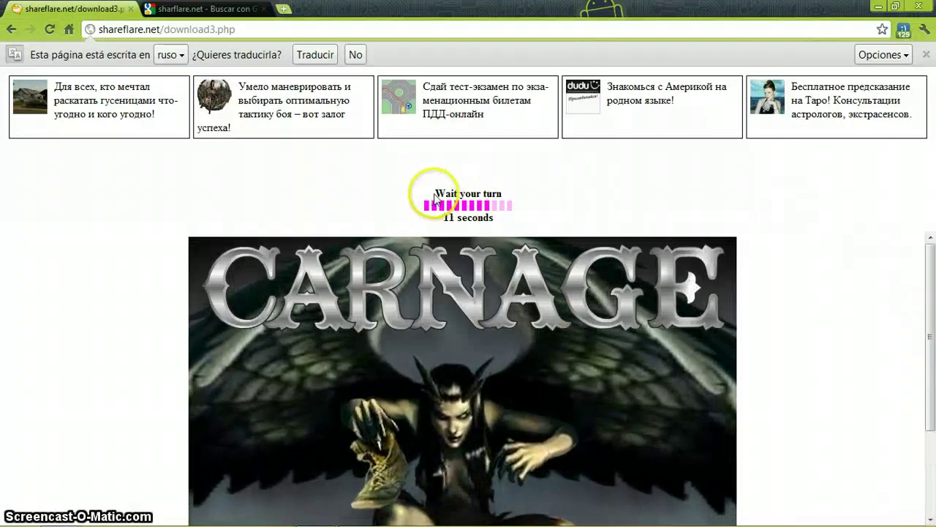
drag(437, 196, 533, 192)
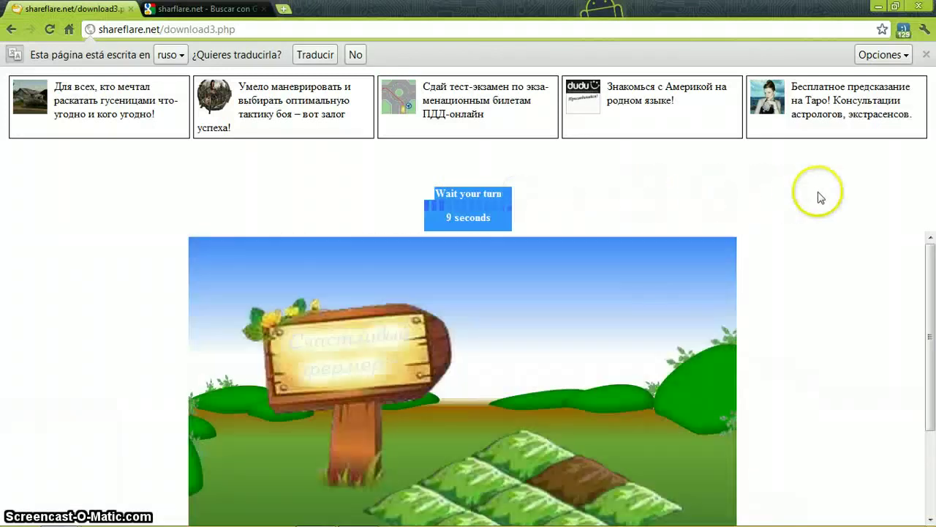
click(819, 197)
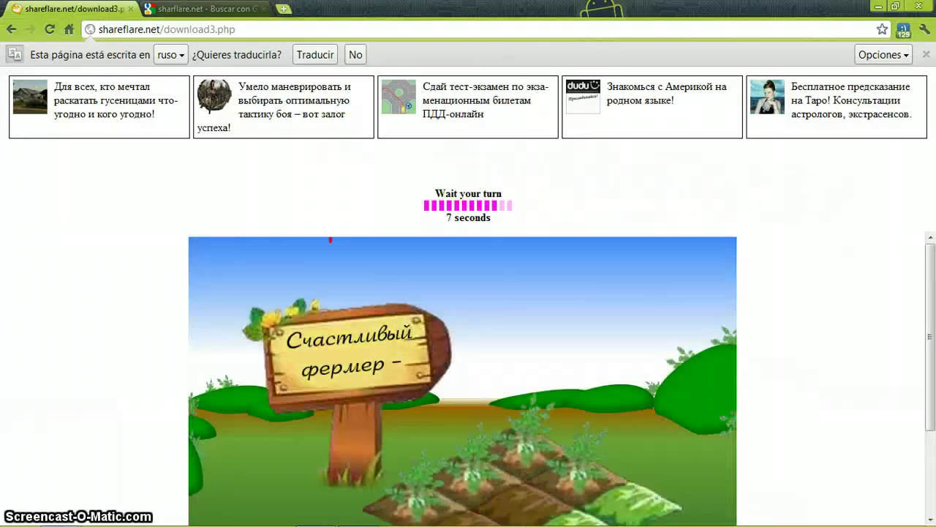
click(264, 9)
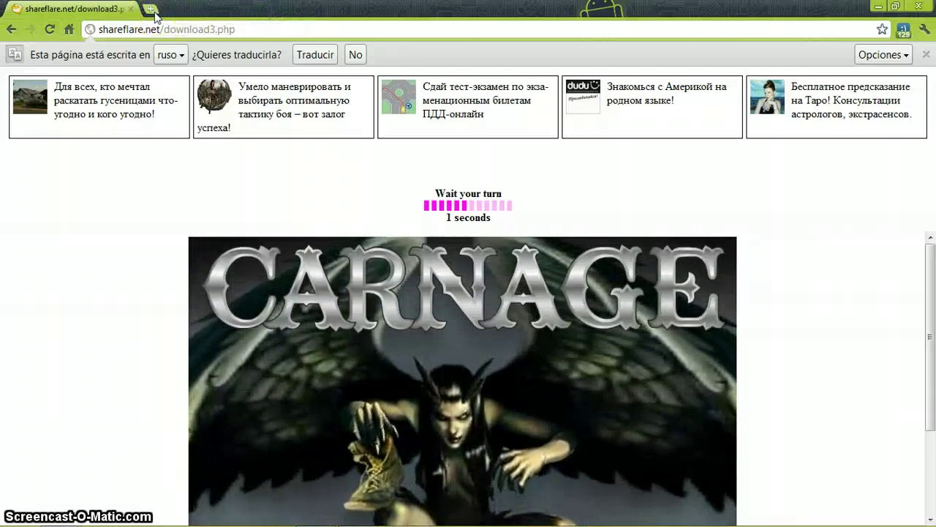
click(451, 193)
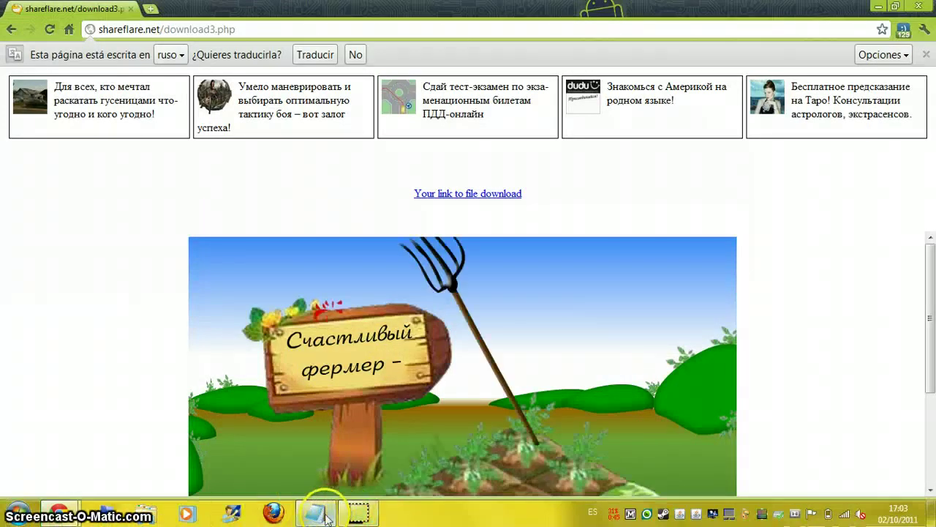
Step: Return to Bloc de notas to write 'Y ya está… Eso es todo, un saludo !!!'
click(327, 517)
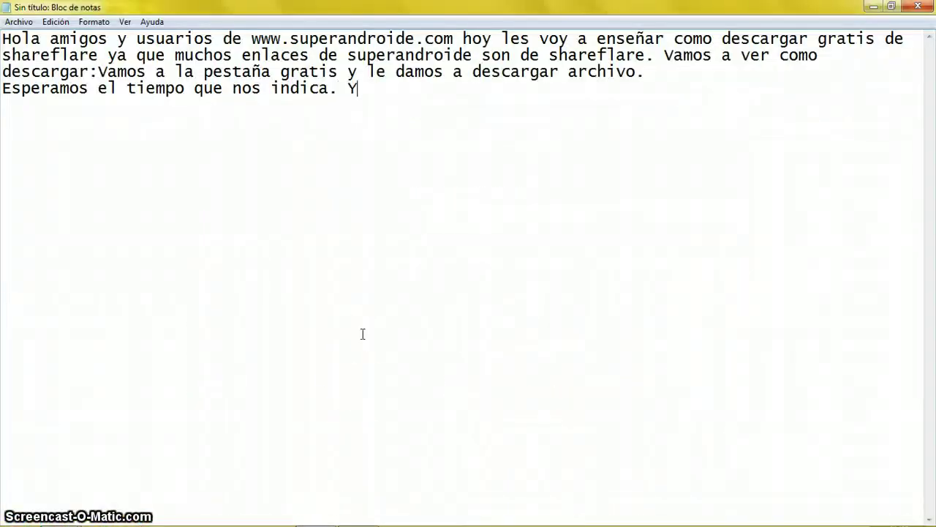